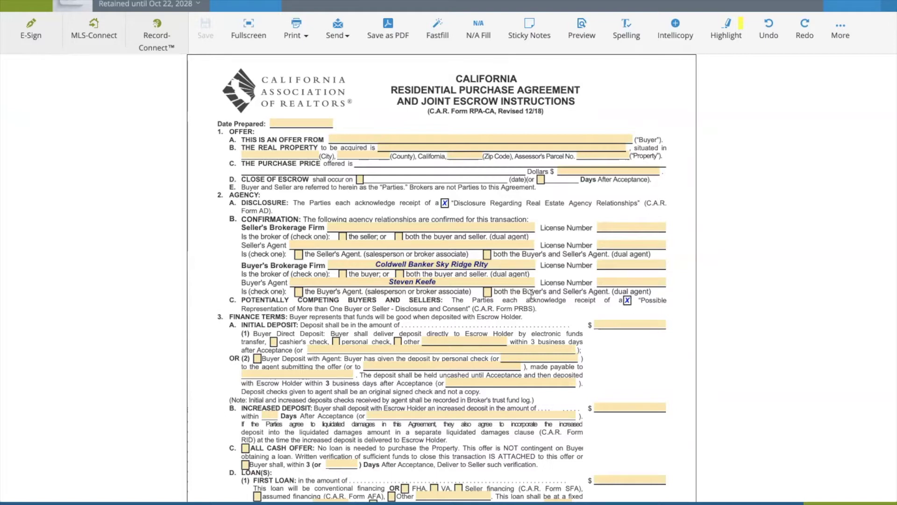
Step: Look through the Residential Purchase Agreement from page 1 onward, including its financing, cost allocation, possession and disclosure sections
scroll(532, 297, down, 1)
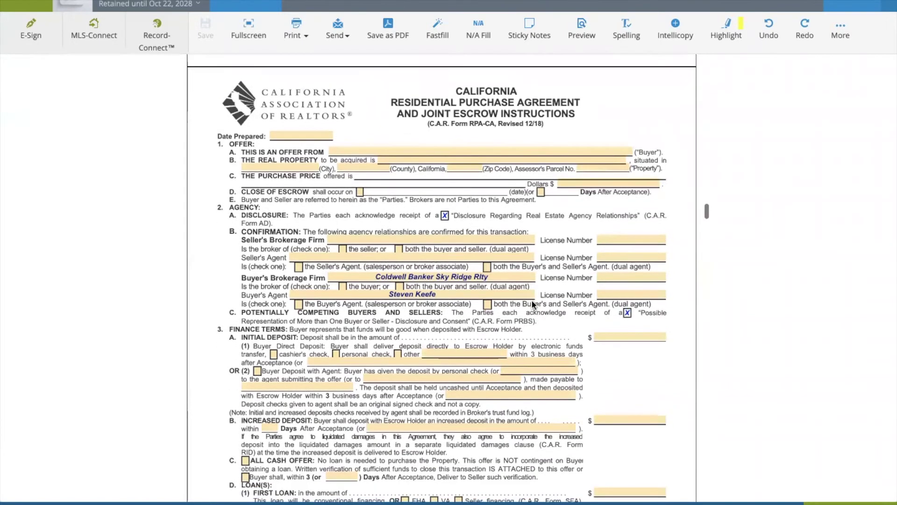
scroll(533, 302, down, 12)
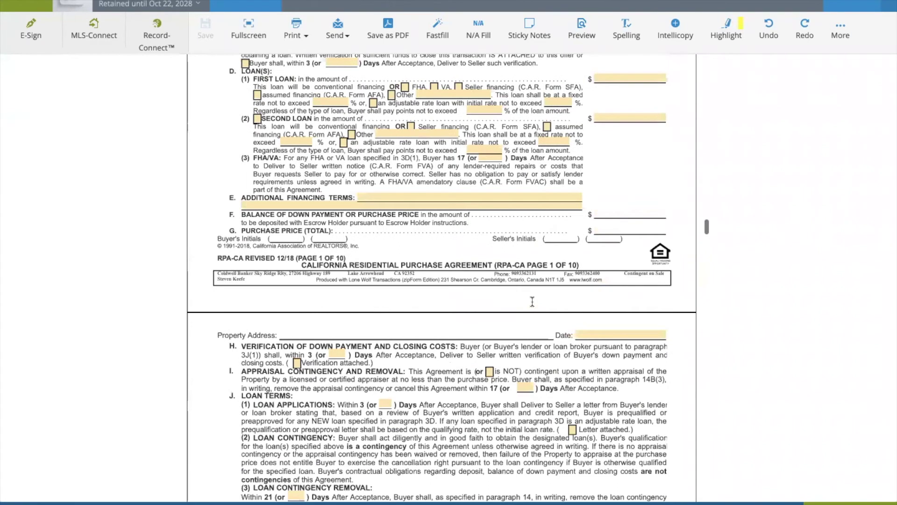
scroll(533, 302, down, 12)
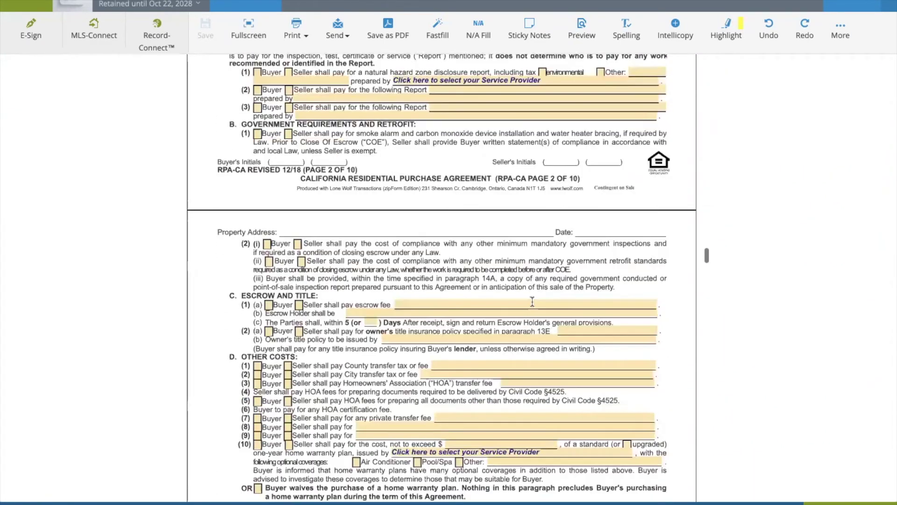
scroll(532, 302, down, 9)
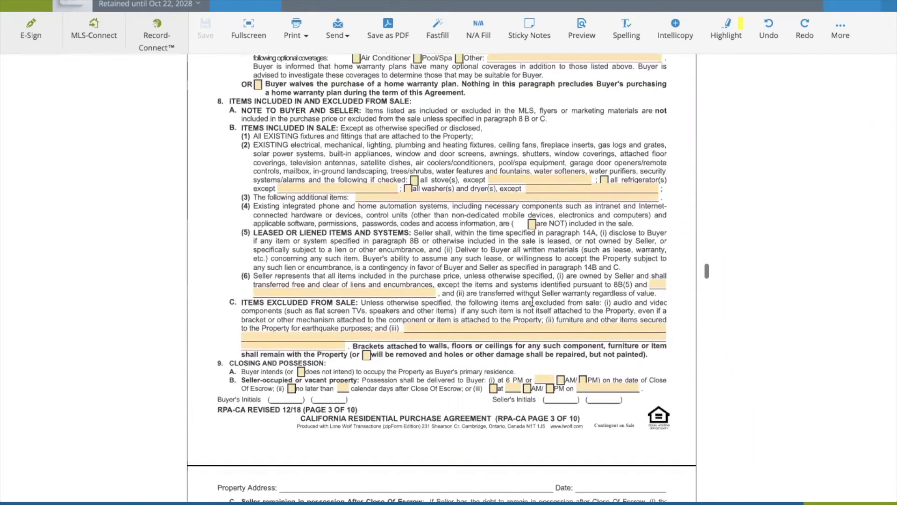
scroll(532, 301, down, 7)
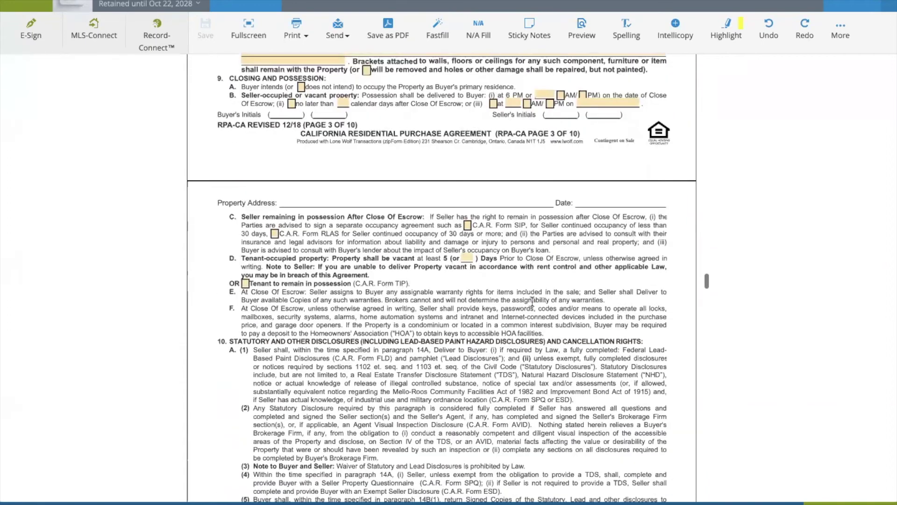
scroll(532, 301, down, 11)
scroll(532, 302, down, 14)
scroll(532, 302, down, 17)
scroll(532, 302, down, 18)
scroll(532, 302, down, 12)
scroll(533, 301, up, 19)
scroll(532, 301, up, 20)
scroll(532, 301, up, 15)
scroll(532, 301, up, 20)
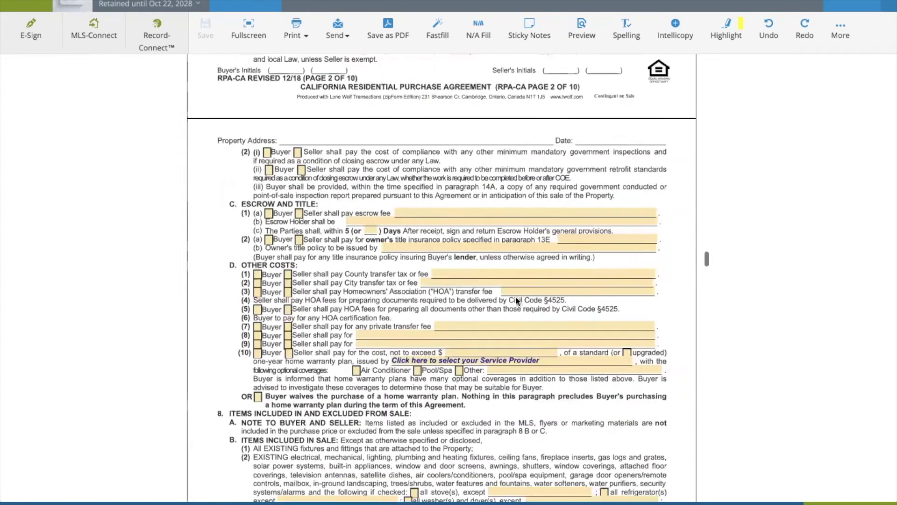
Step: In paragraph 4 on page 2, check option B, making the agreement contingent upon the sale of the buyer's property
scroll(531, 300, up, 2)
scroll(488, 296, up, 3)
scroll(488, 296, up, 5)
scroll(488, 296, up, 4)
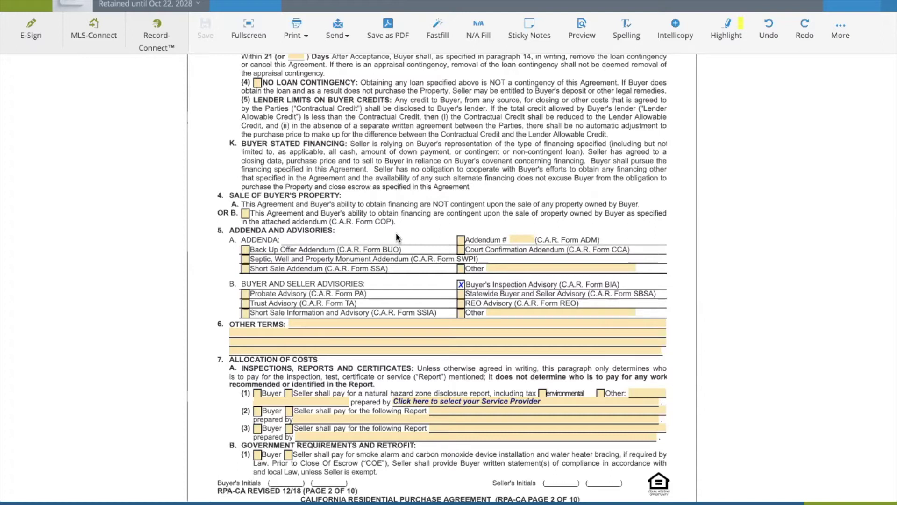
click(245, 213)
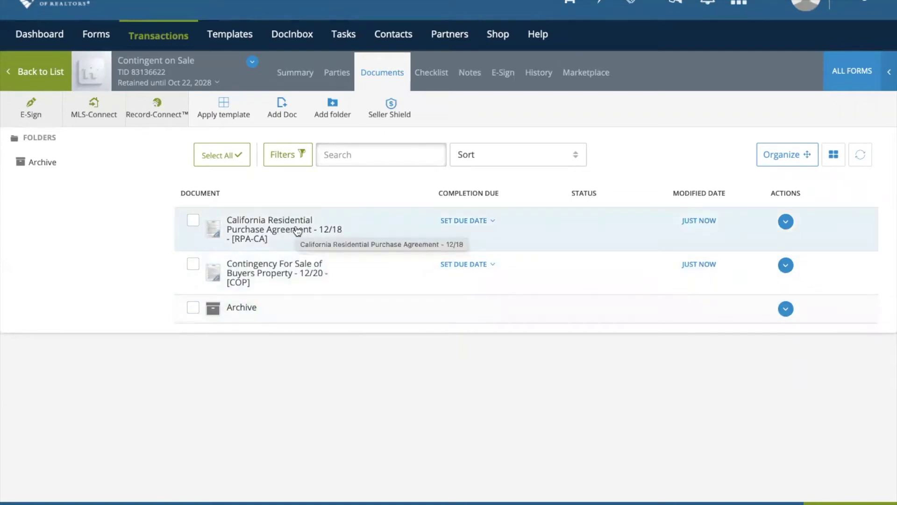
Step: Open the Contingency For Sale of Buyers Property - 12/20 [COP] form and show its heading and opening fields
click(286, 274)
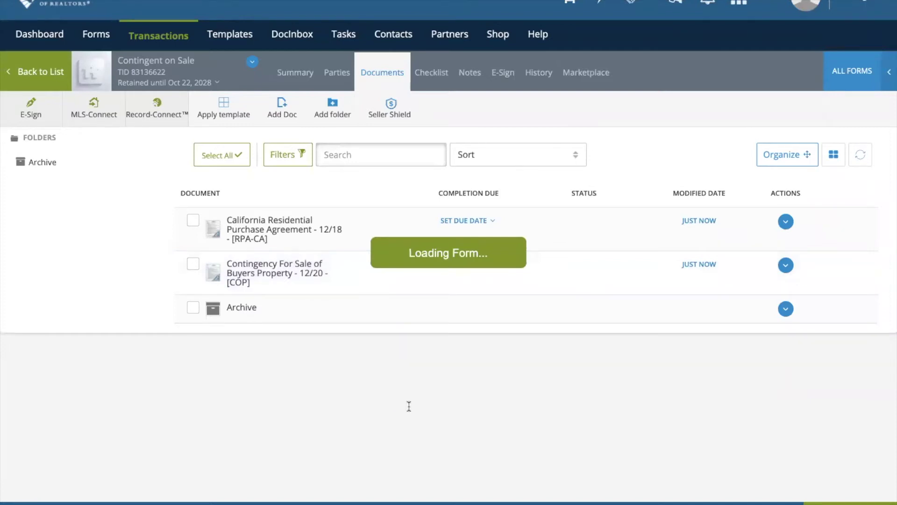
scroll(475, 220, up, 20)
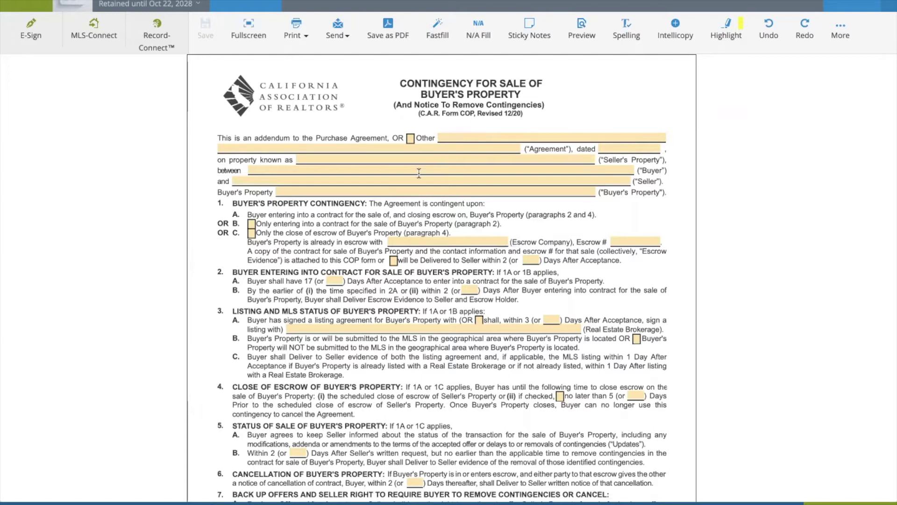
scroll(418, 173, down, 2)
scroll(419, 174, up, 1)
scroll(419, 174, up, 1)
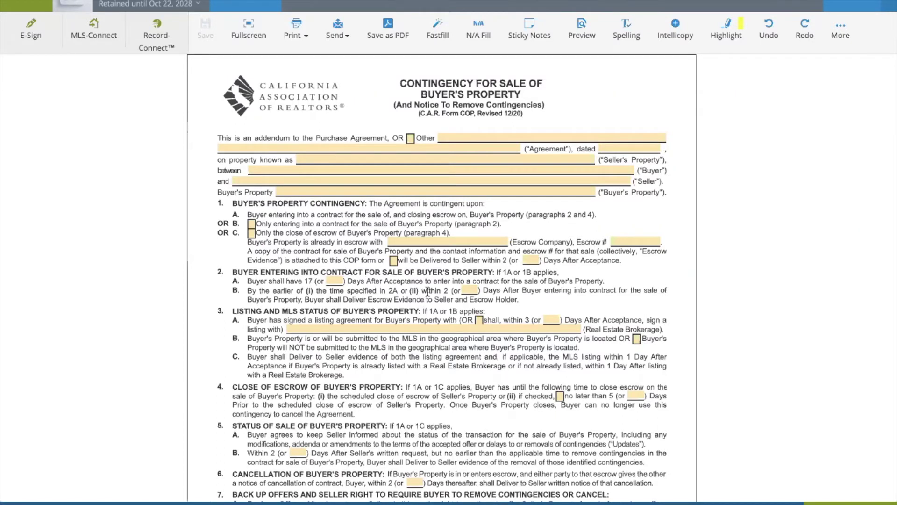
Step: Skim the contingency addendum through its page 2 cancellation terms and return to the opening fields
scroll(425, 301, down, 10)
scroll(446, 248, down, 3)
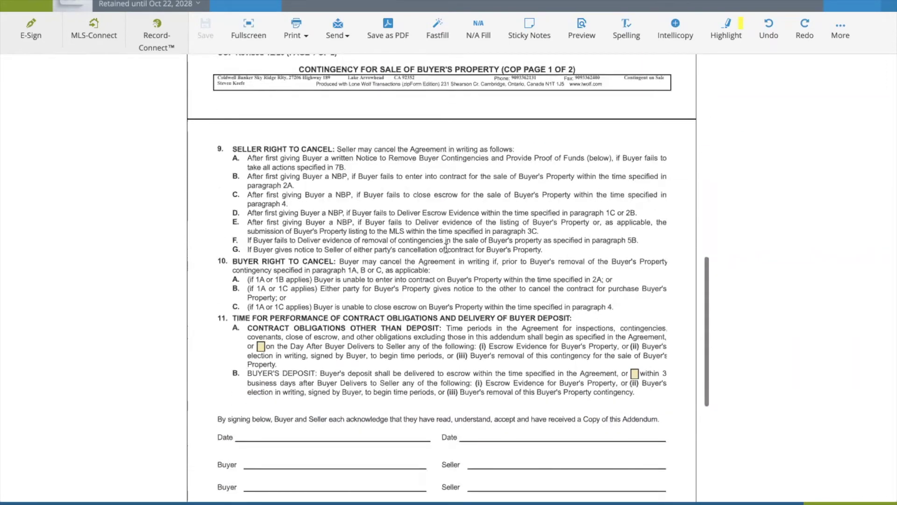
scroll(447, 249, up, 1)
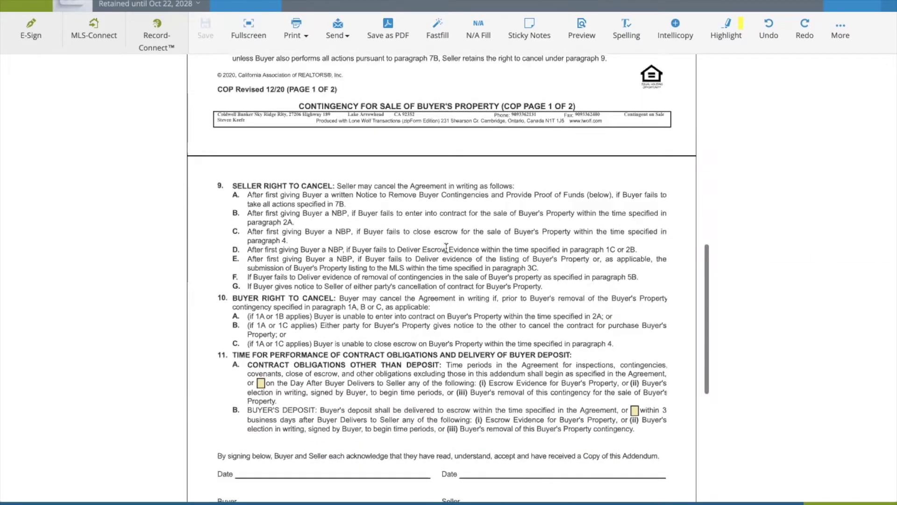
scroll(447, 247, up, 1)
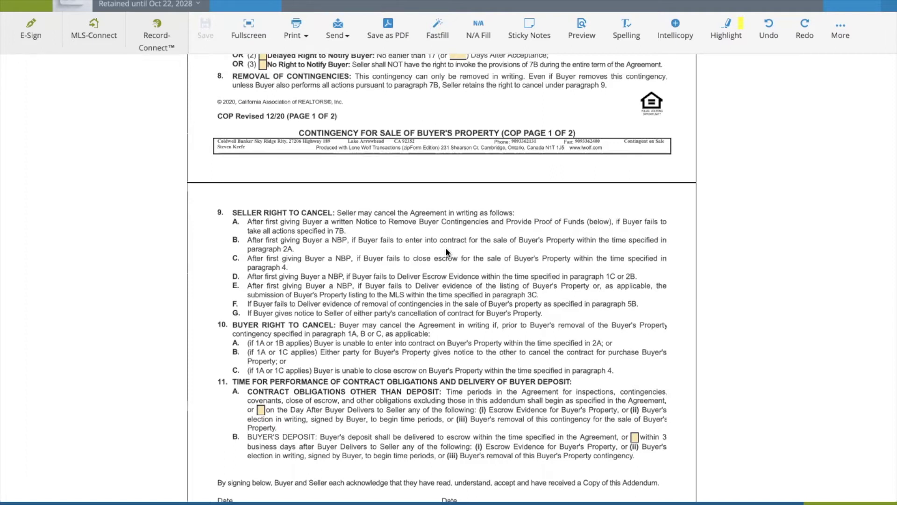
scroll(445, 248, up, 10)
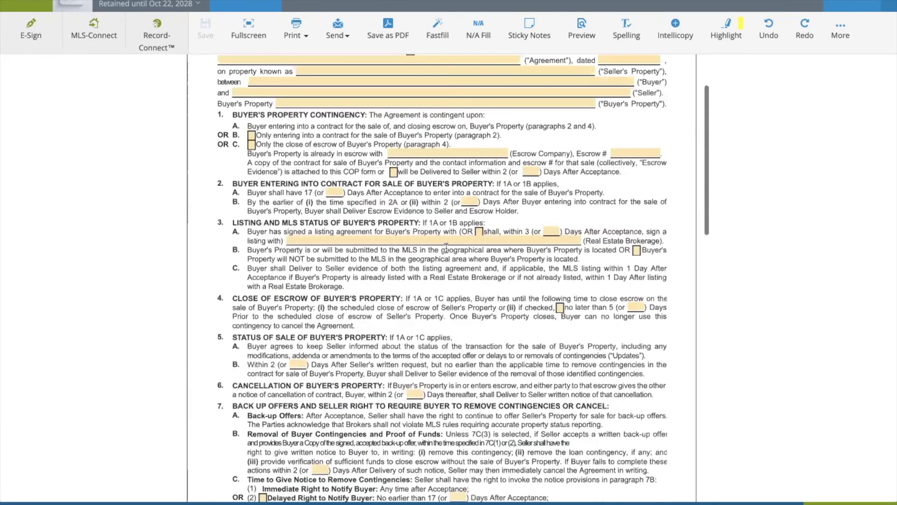
scroll(447, 248, up, 2)
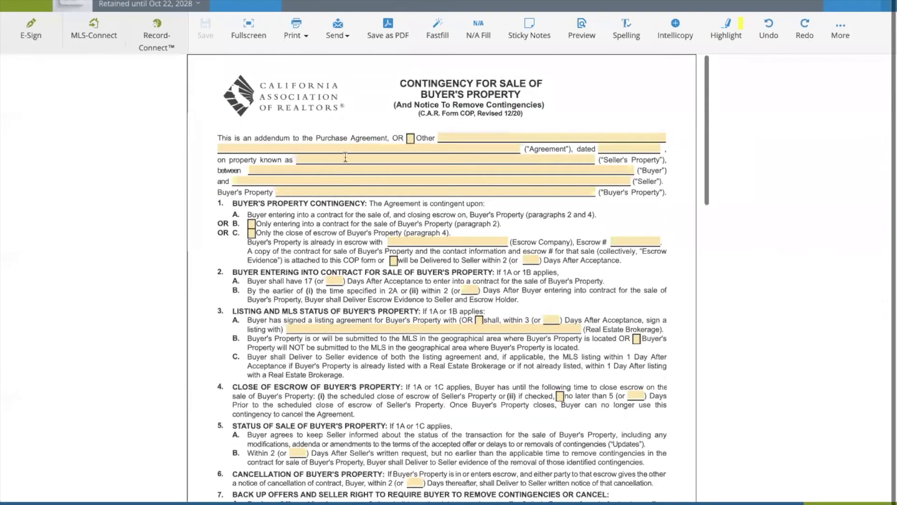
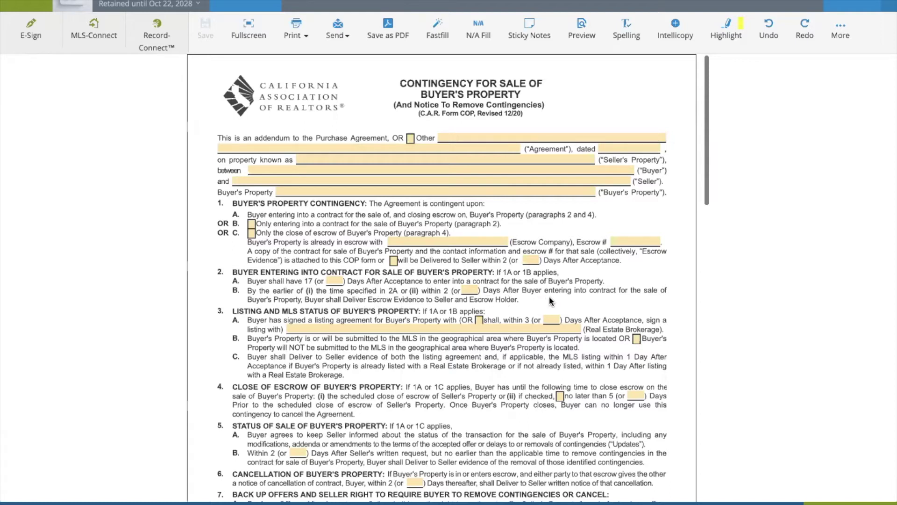
Step: Read paragraphs 1 to 8 of the contingency addendum, continuing to the seller's right to cancel in paragraph 9
scroll(420, 230, down, 1)
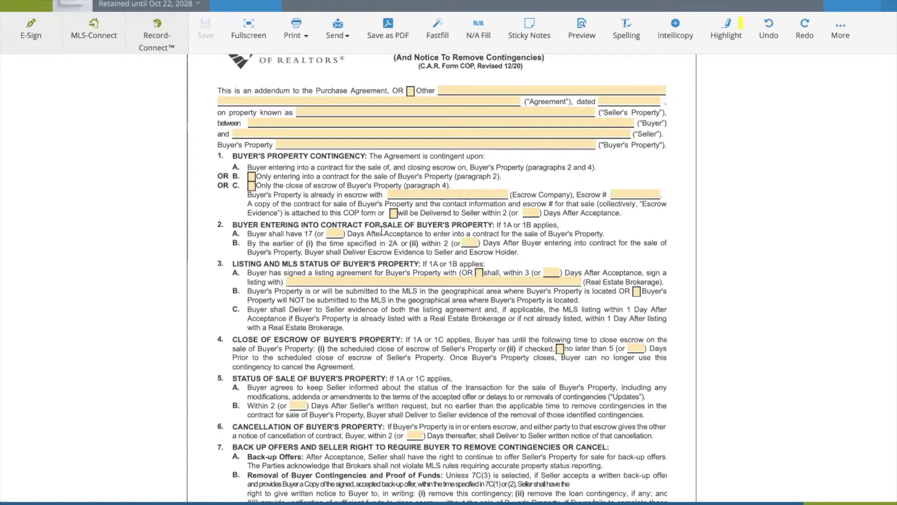
scroll(400, 225, down, 2)
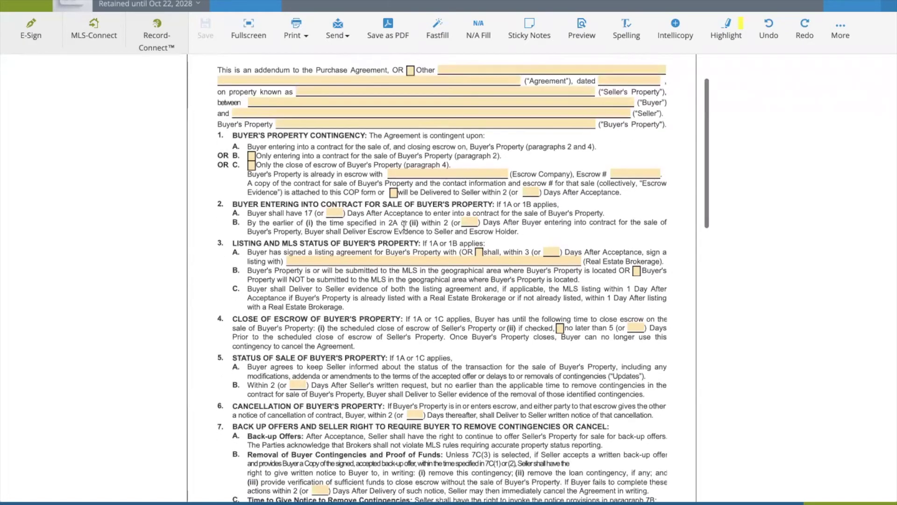
scroll(404, 225, down, 1)
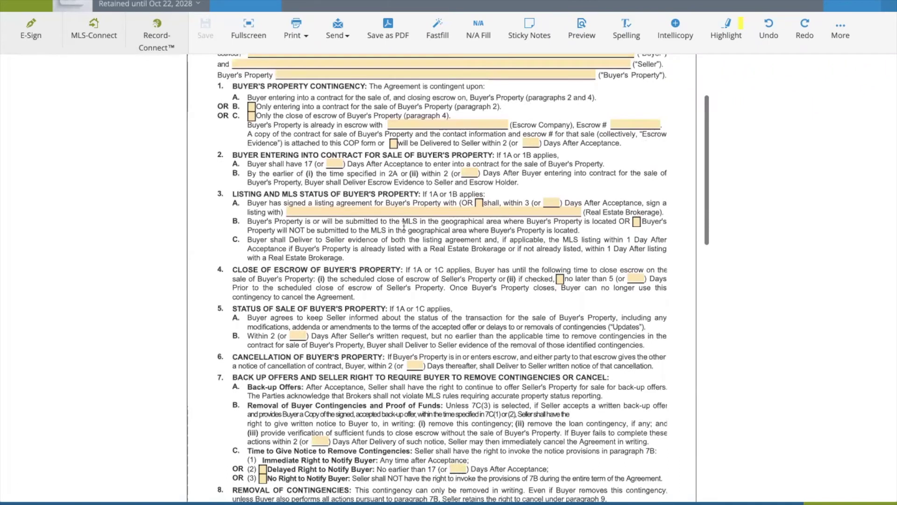
scroll(403, 227, down, 1)
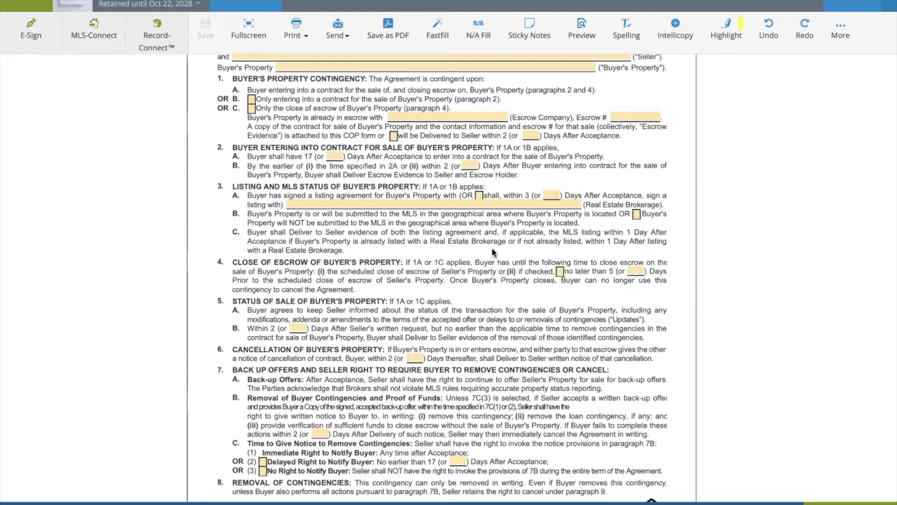
scroll(492, 251, down, 3)
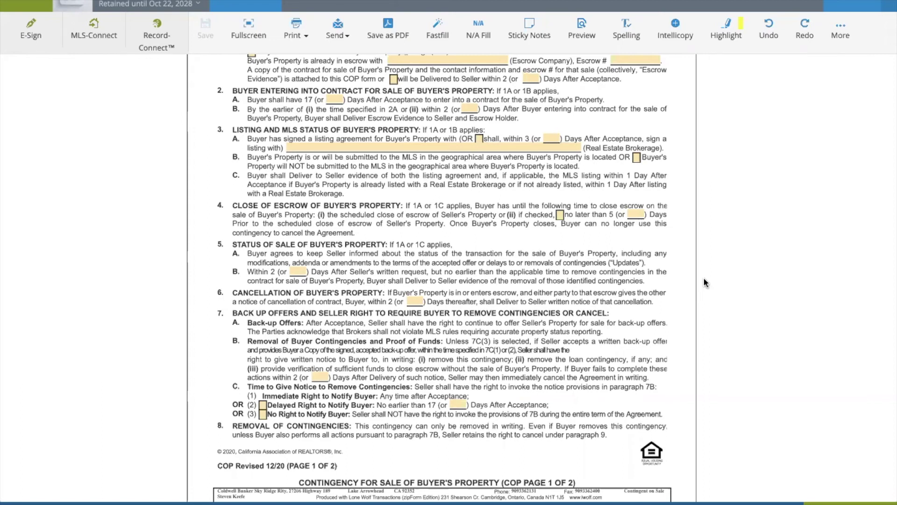
scroll(634, 330, down, 3)
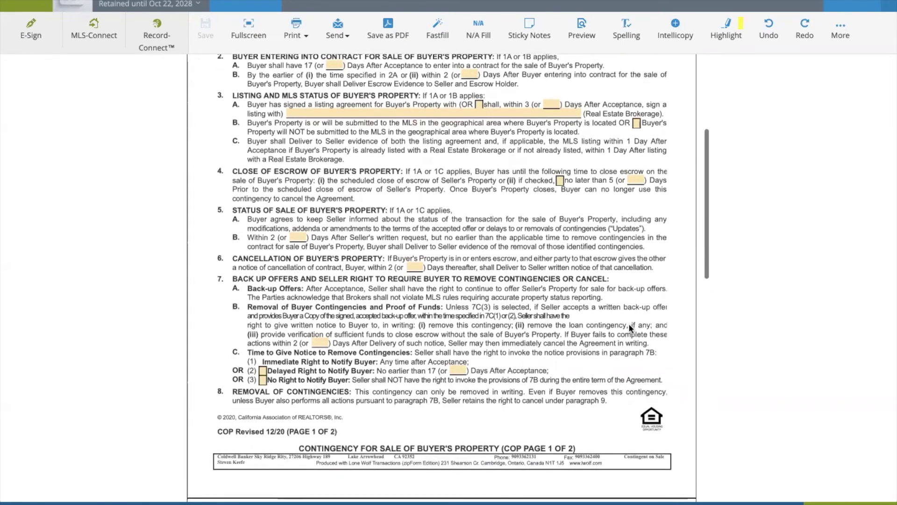
scroll(630, 324, down, 6)
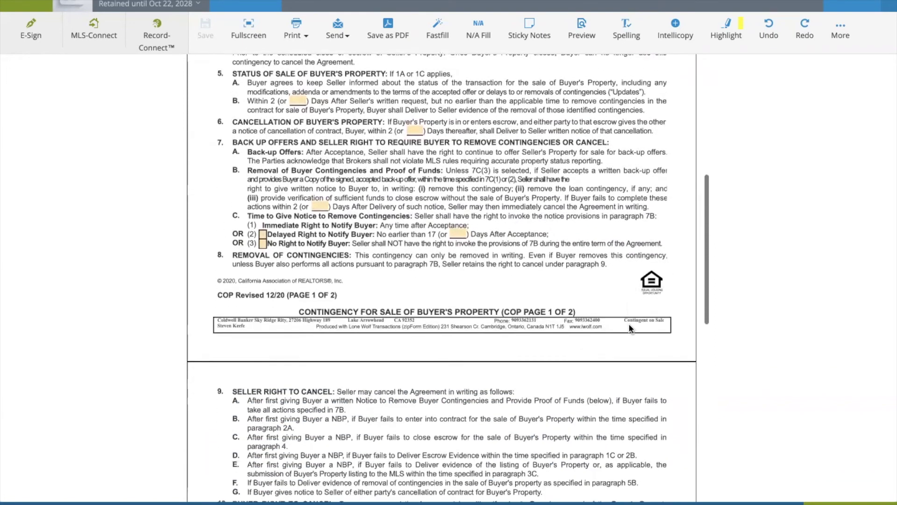
scroll(629, 328, down, 3)
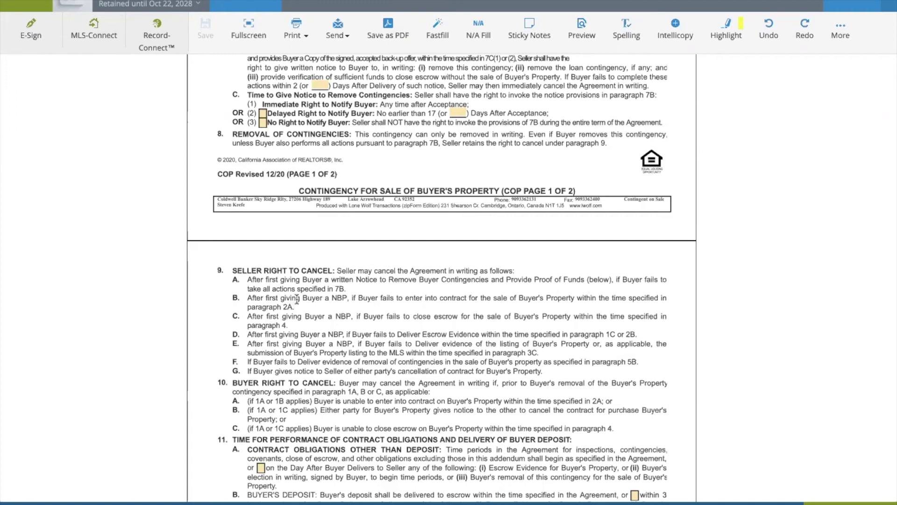
Step: Compare the seller's cancellation rights in paragraph 9 with the page 1 paragraphs they reference, such as 7B, 2A, 4 and 3C
scroll(378, 264, up, 4)
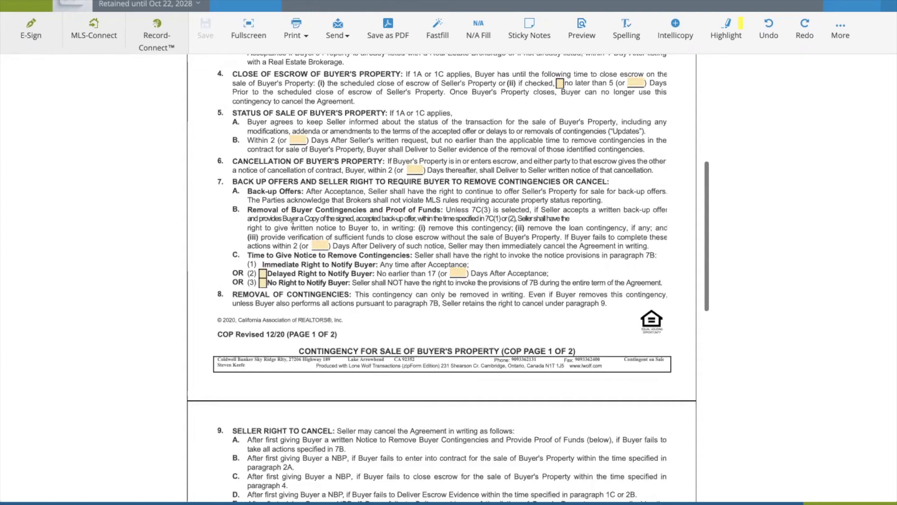
scroll(336, 238, down, 1)
scroll(337, 237, down, 5)
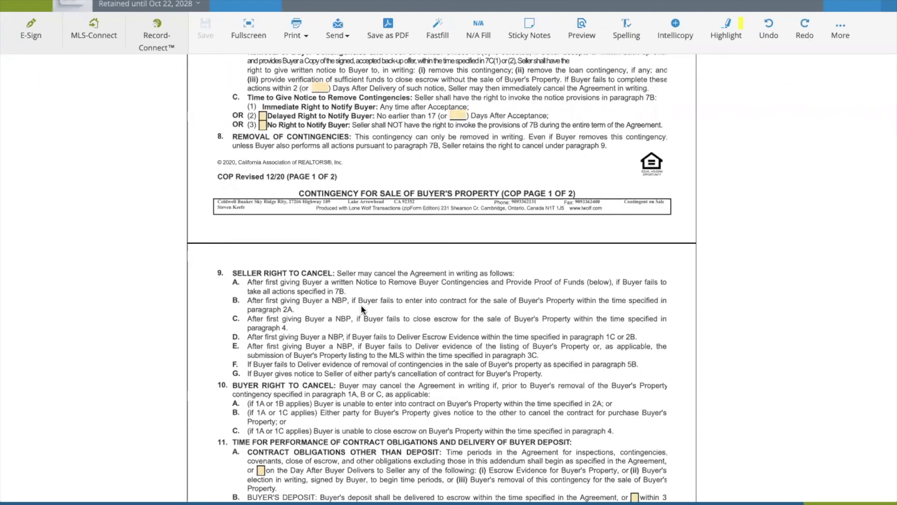
scroll(360, 305, up, 8)
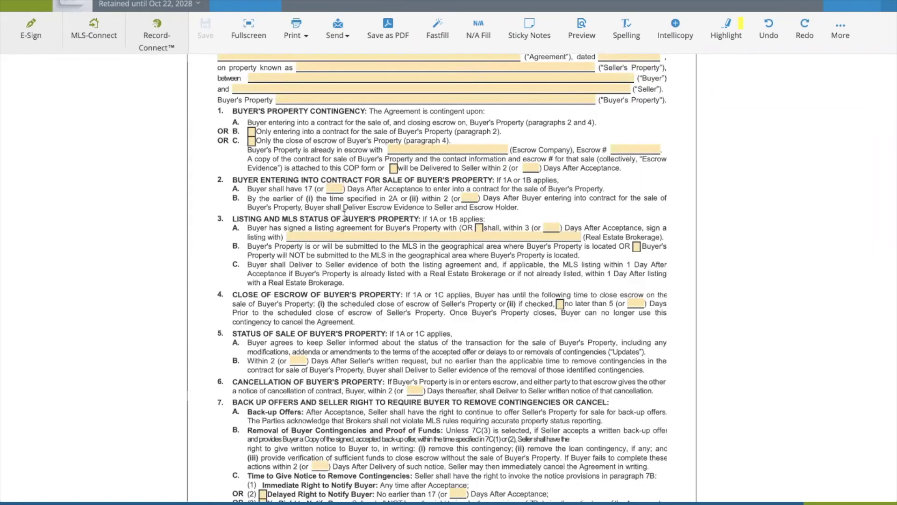
scroll(345, 216, down, 10)
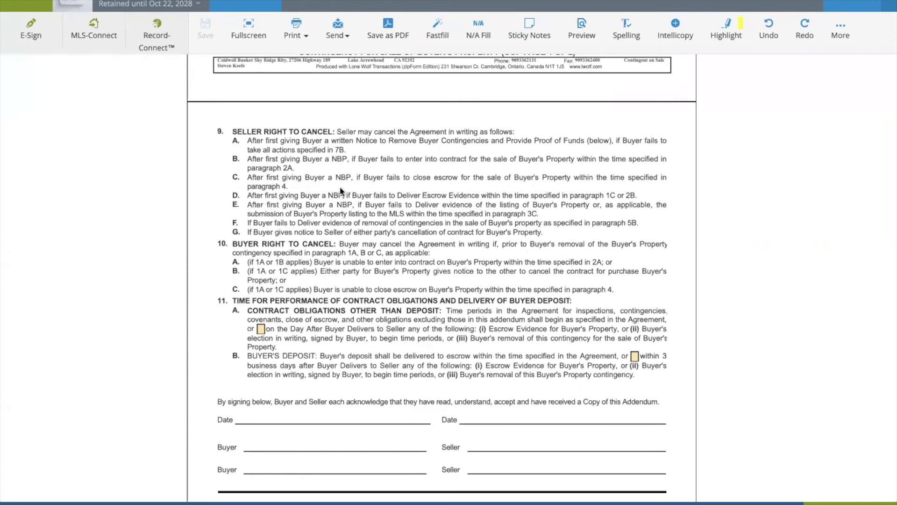
scroll(288, 185, up, 2)
scroll(288, 185, up, 5)
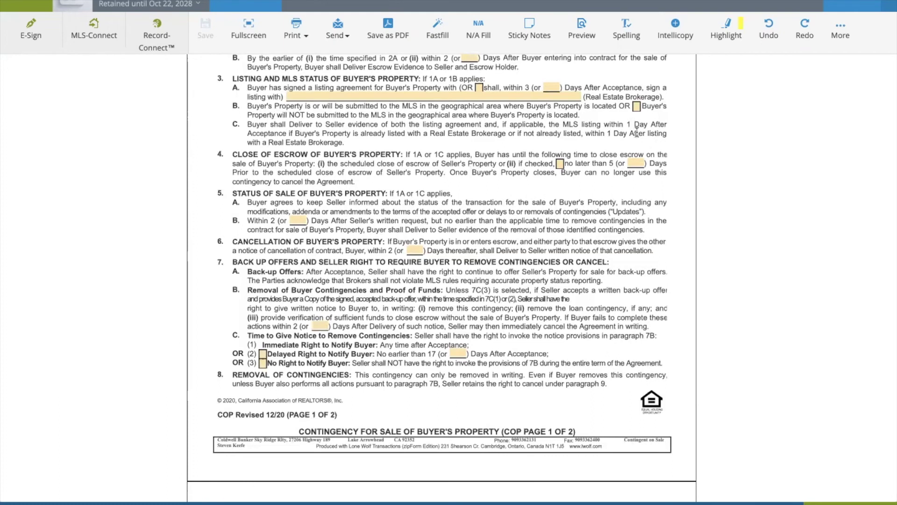
scroll(545, 197, down, 7)
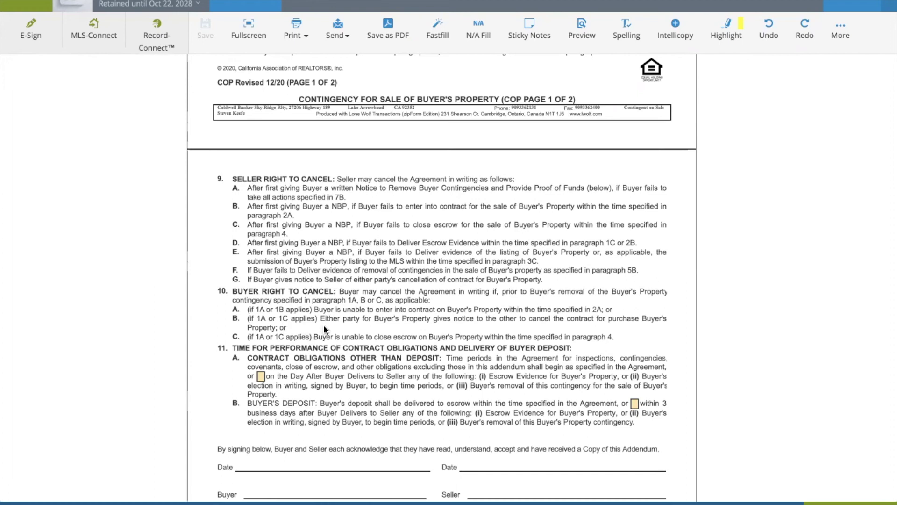
Step: Review paragraph 11 on contract obligations and buyer deposit, the signature block, and the Notice to Remove Buyer Contingencies
scroll(337, 316, down, 1)
scroll(340, 314, down, 2)
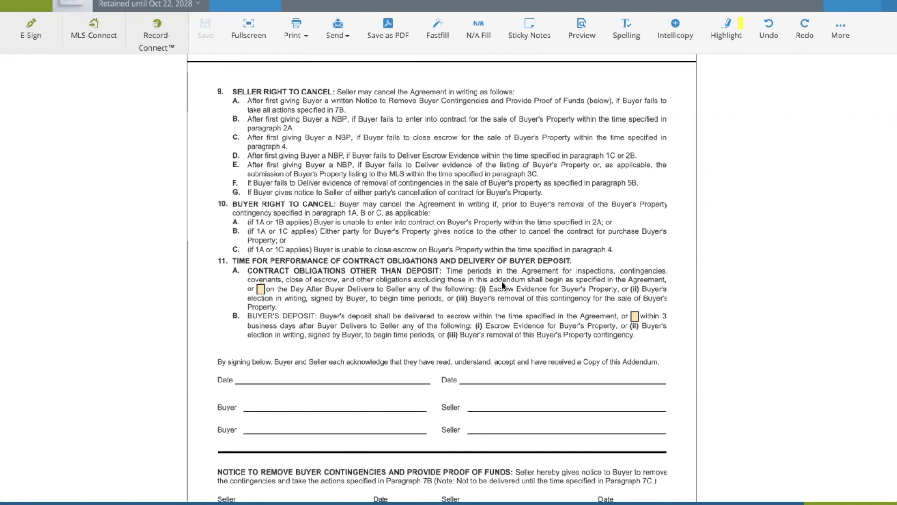
scroll(501, 281, down, 3)
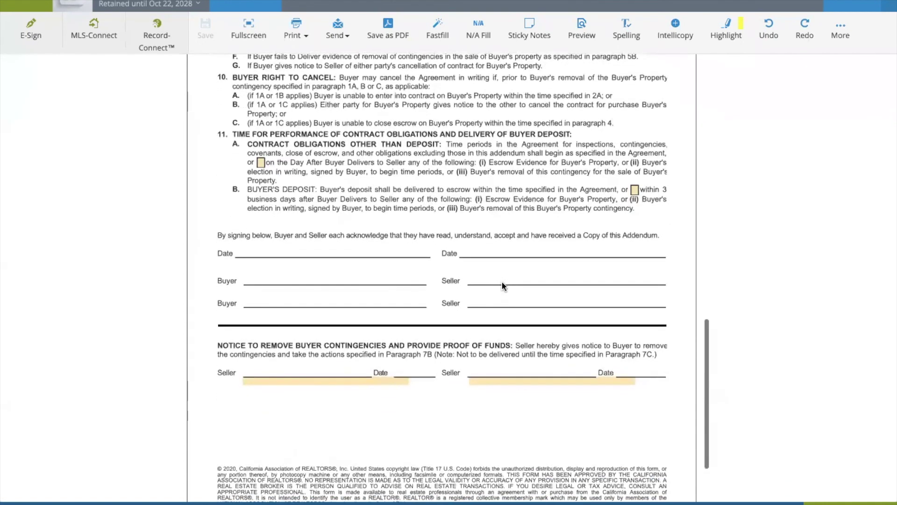
scroll(501, 282, up, 1)
scroll(502, 284, down, 2)
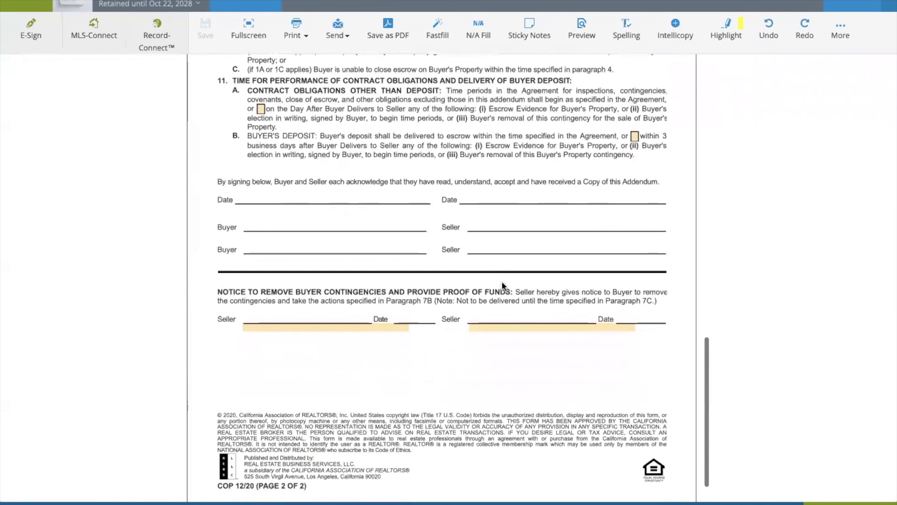
scroll(503, 284, up, 1)
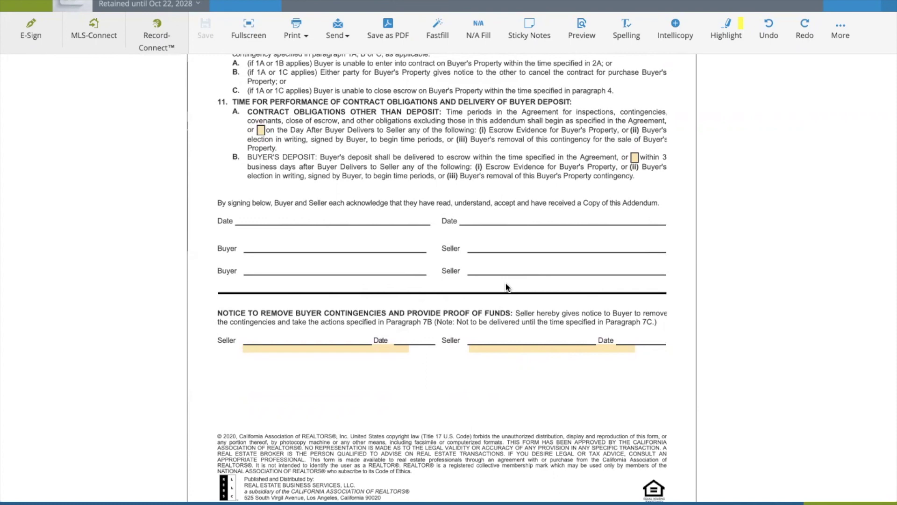
Step: Skim both pages of the contingency addendum once more, from the page 1 terms to the page 2 signature lines
scroll(507, 287, up, 12)
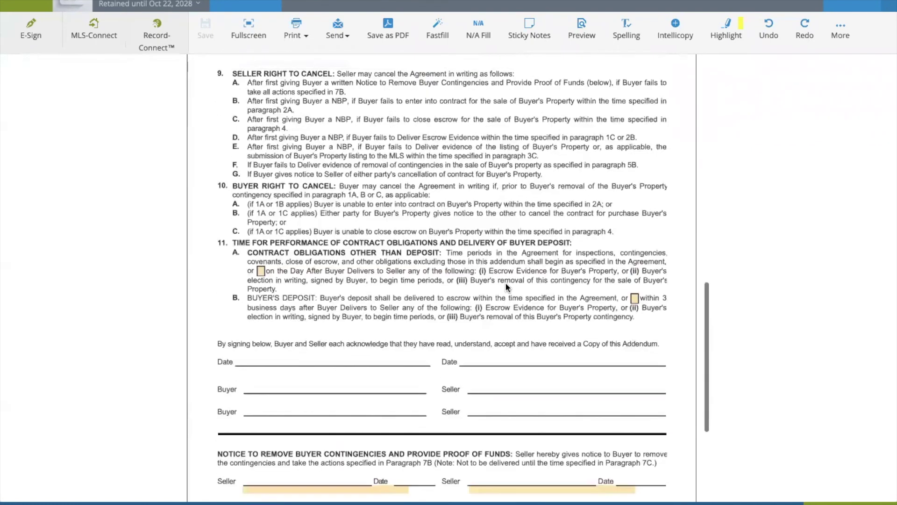
scroll(506, 288, up, 8)
scroll(506, 287, down, 10)
scroll(506, 287, down, 10)
scroll(506, 287, up, 5)
scroll(507, 287, up, 10)
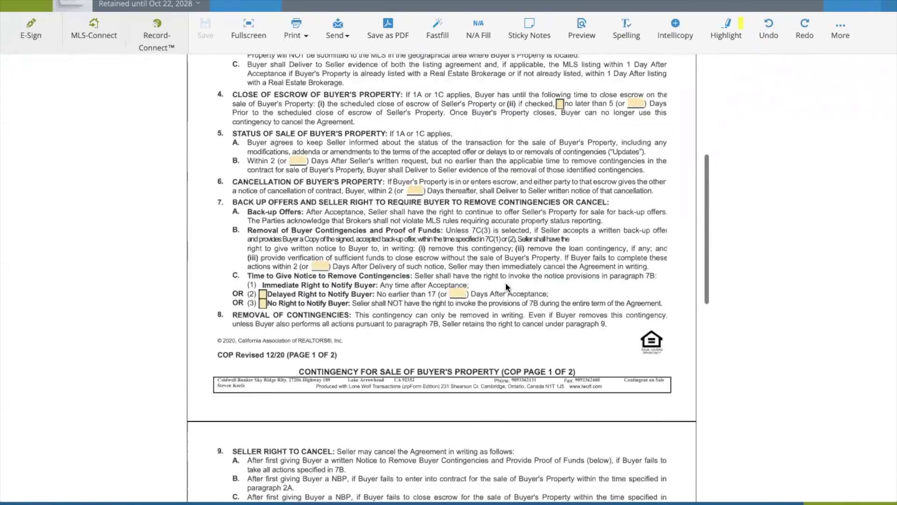
scroll(506, 283, down, 7)
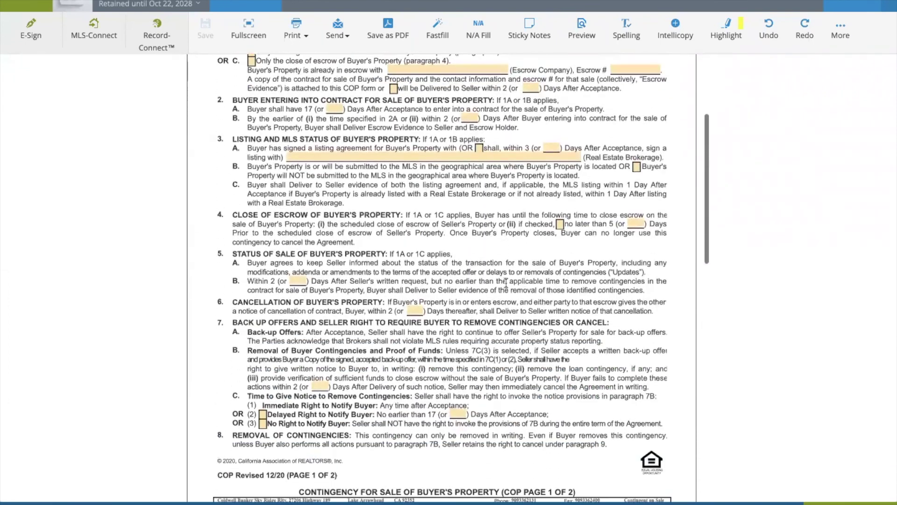
scroll(506, 282, down, 7)
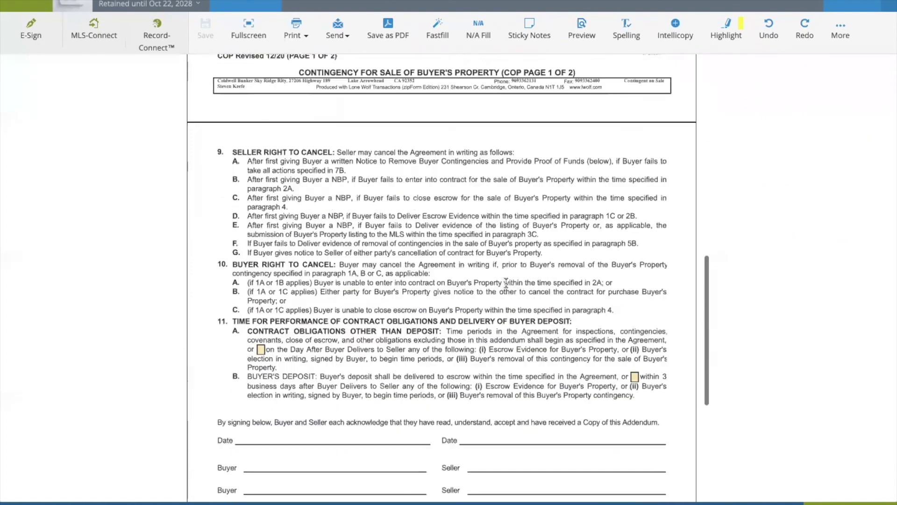